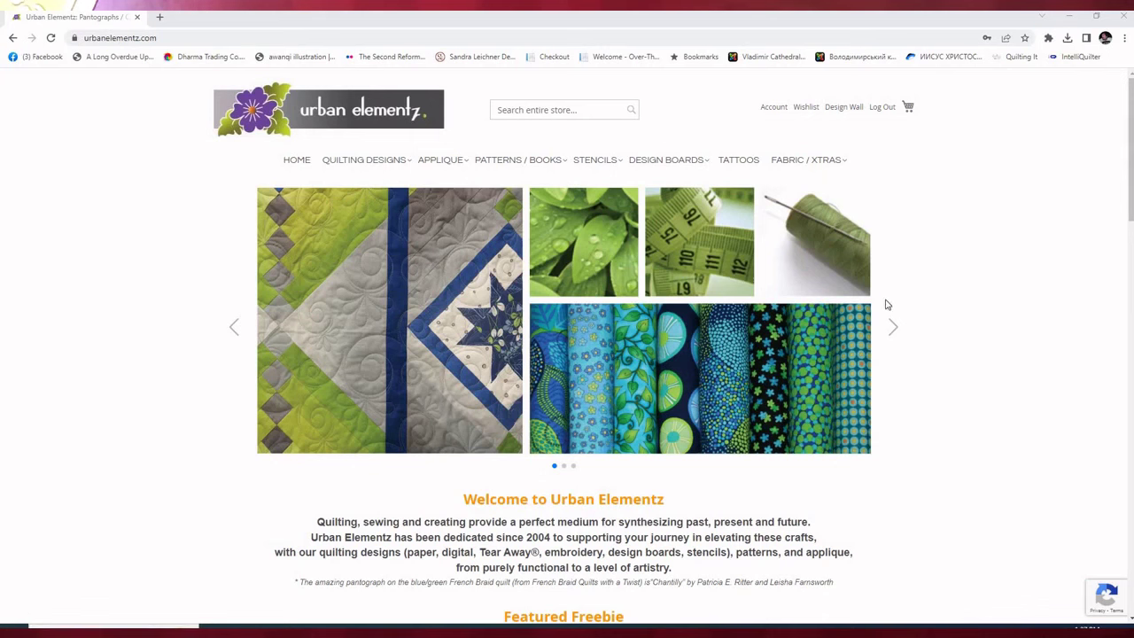
Search Urban Elementz for 'free' and scroll down to the Truffles - FREE design.
left_click(535, 110)
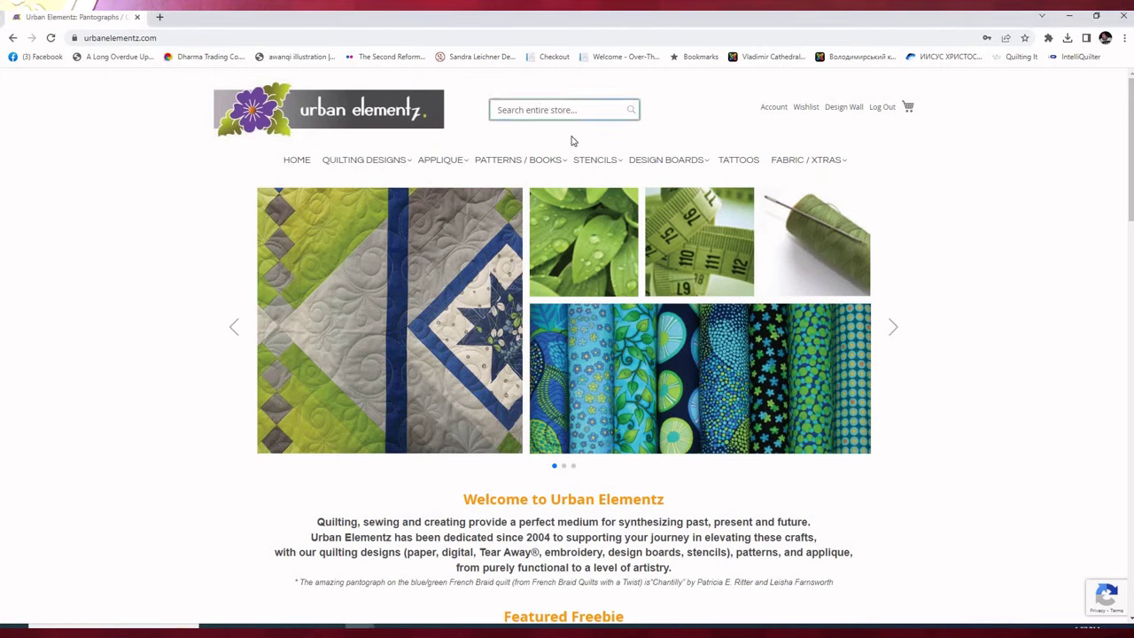
type("free")
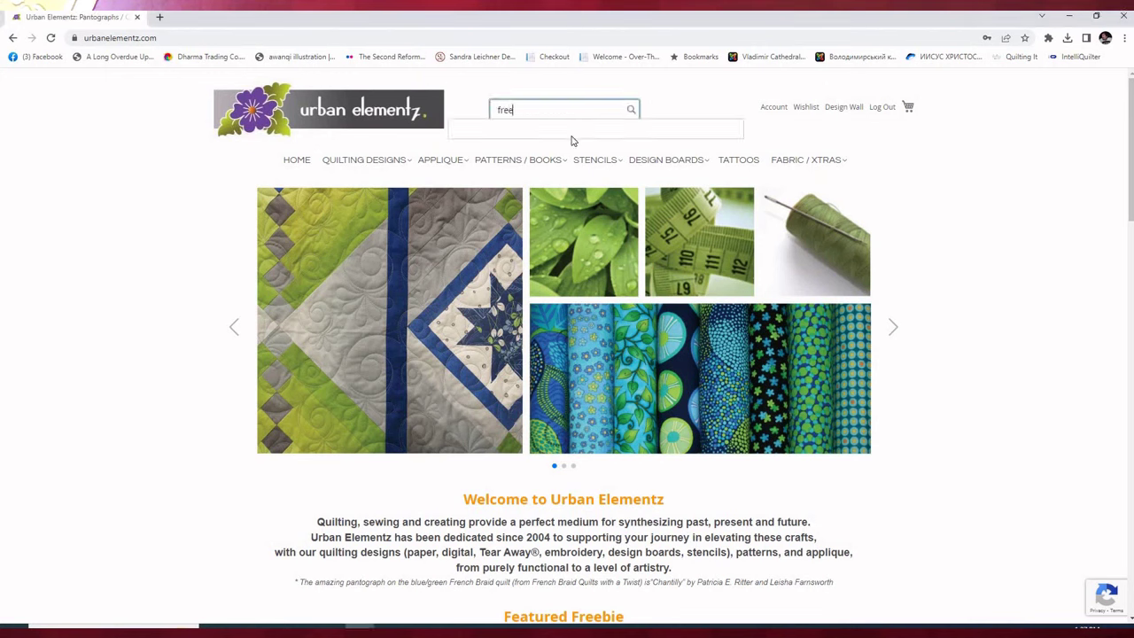
left_click(572, 142)
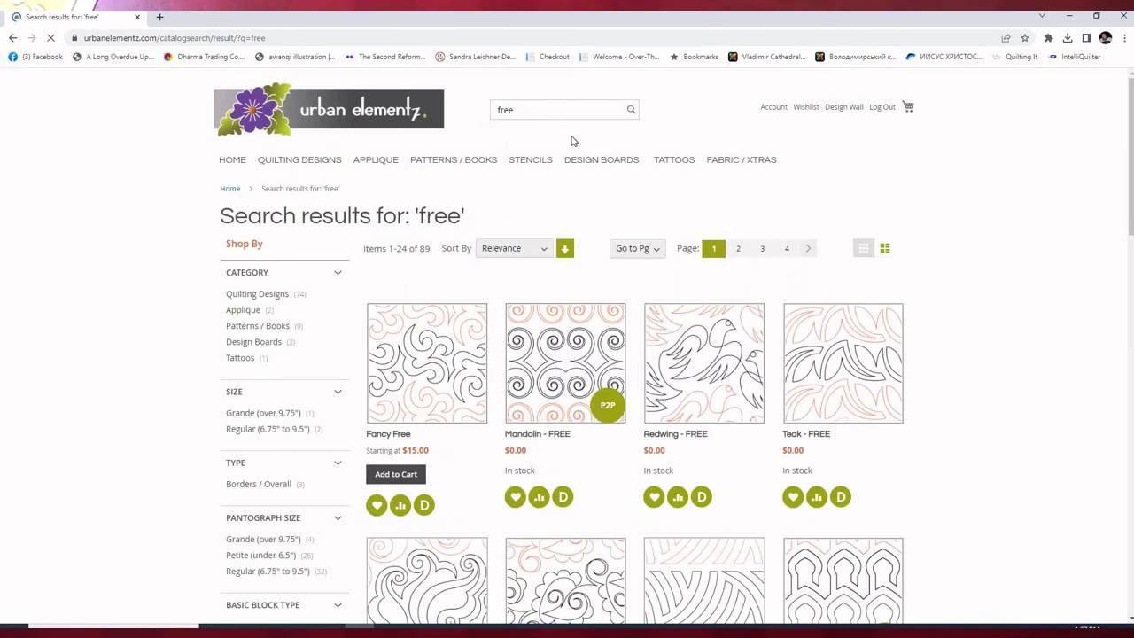
scroll(562, 152, "down", 2)
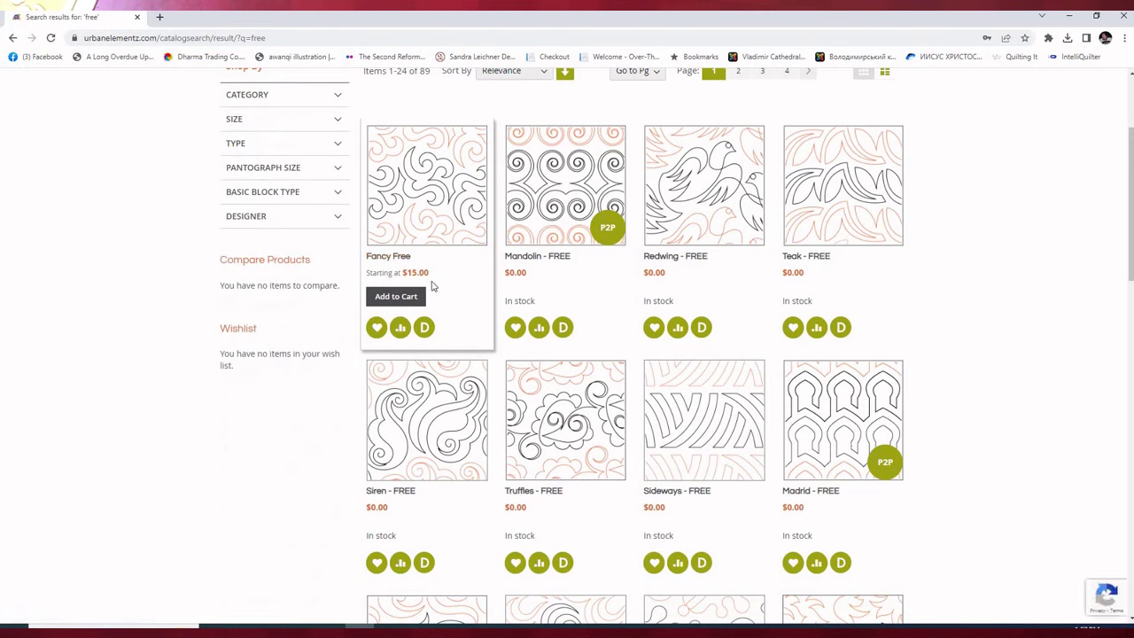
scroll(456, 297, "down", 2)
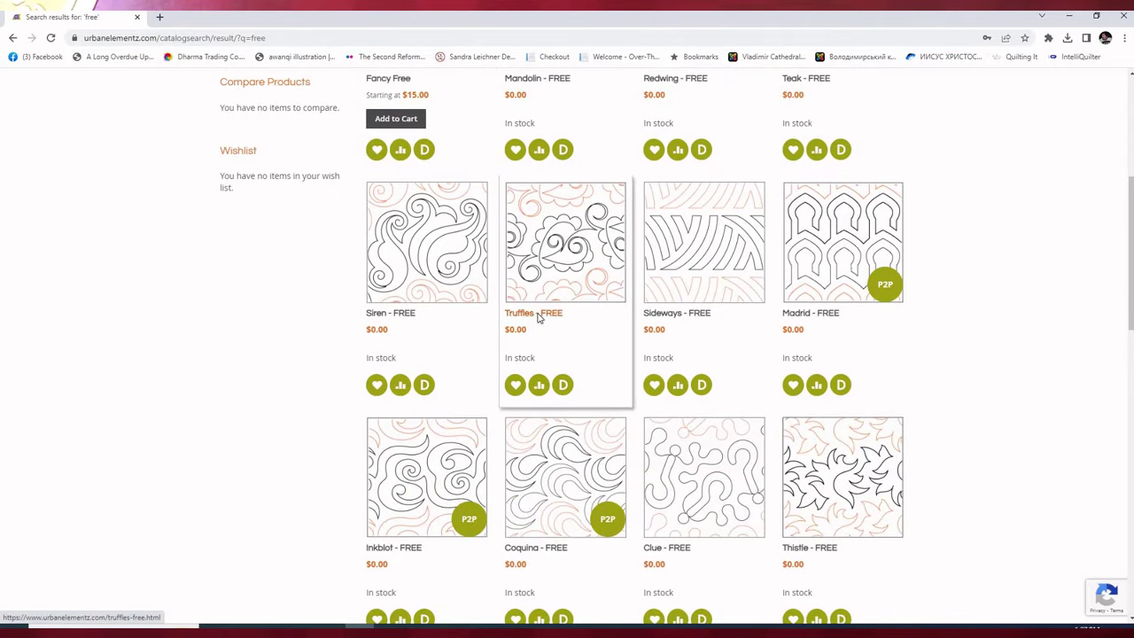
Open the Truffles - FREE product page and download the Truffles DIGITAL file.
left_click(538, 315)
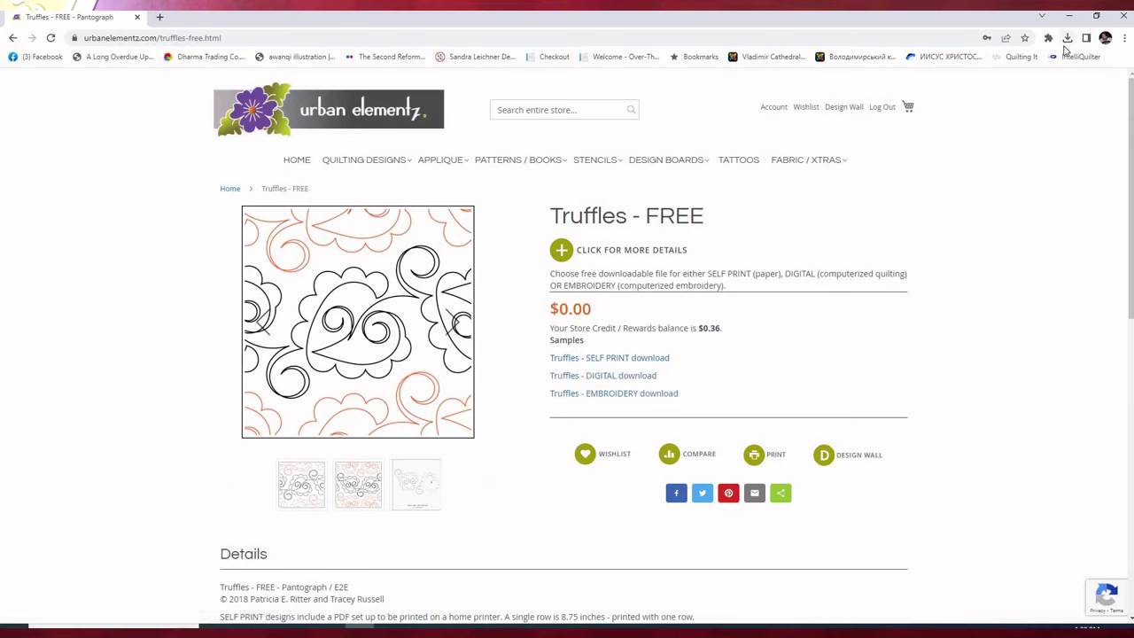
left_click(627, 377)
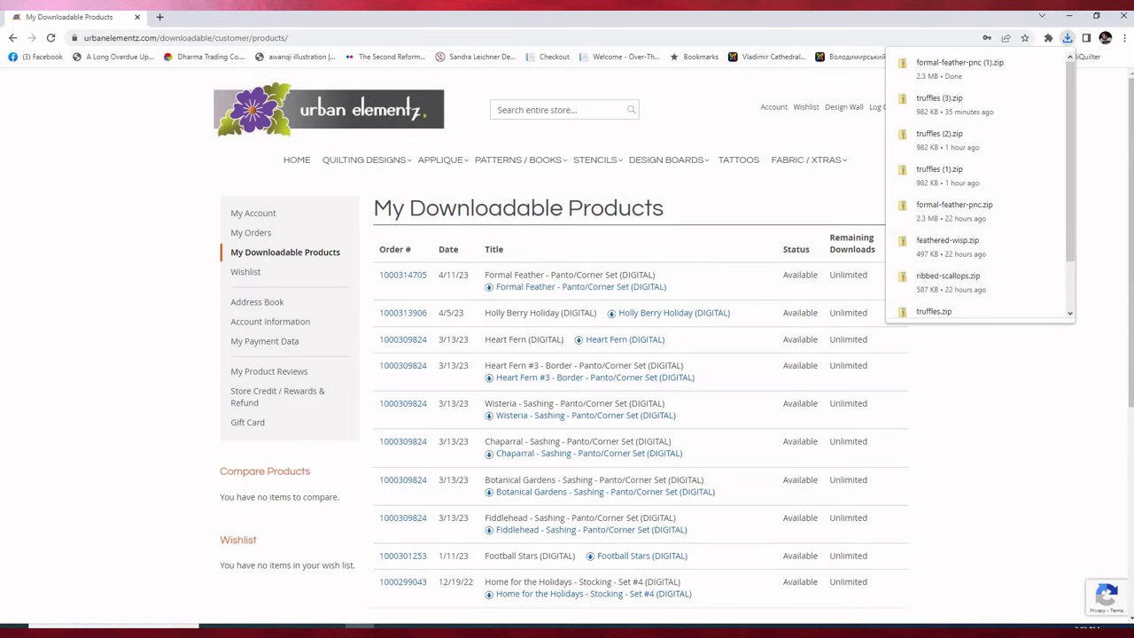
Move the browser aside and open the Downloads folder maximized.
left_click(490, 286)
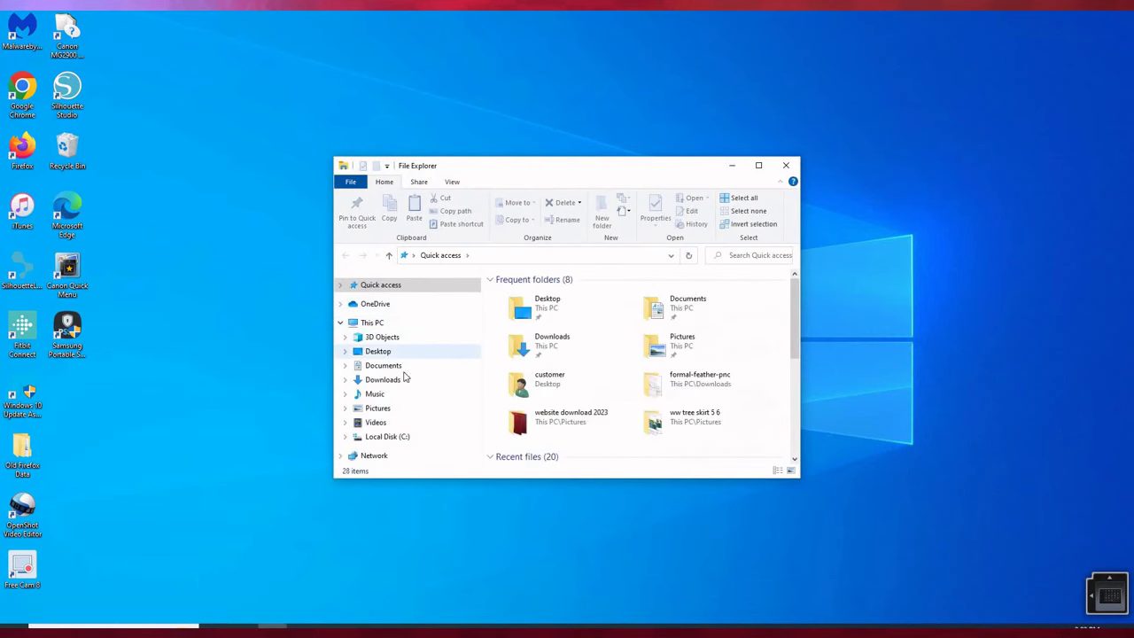
left_click(390, 380)
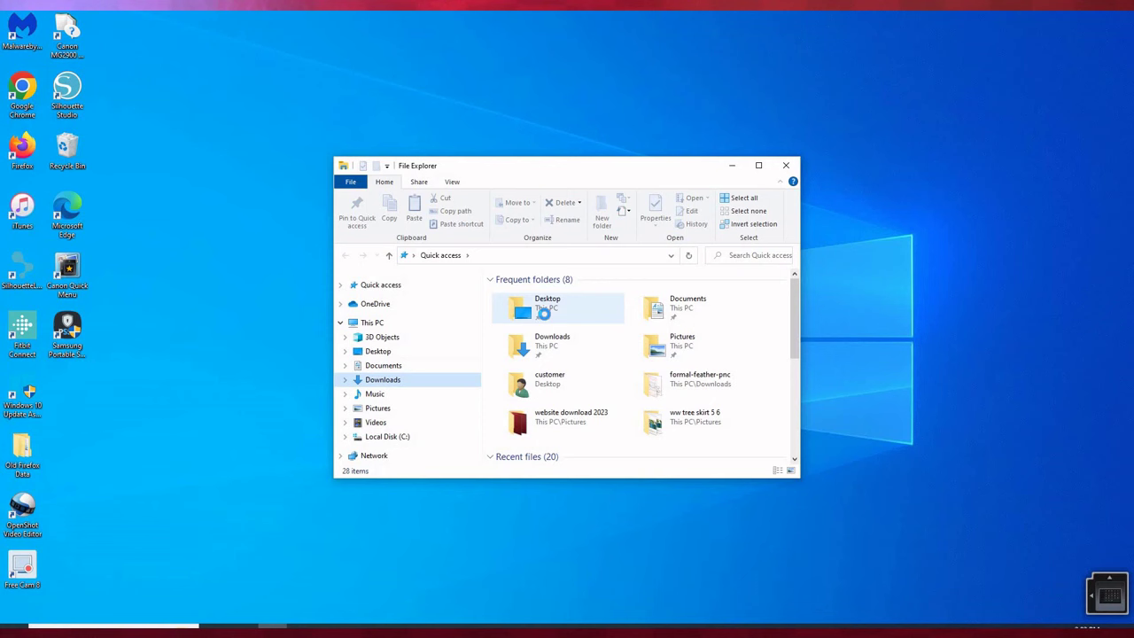
left_click(758, 168)
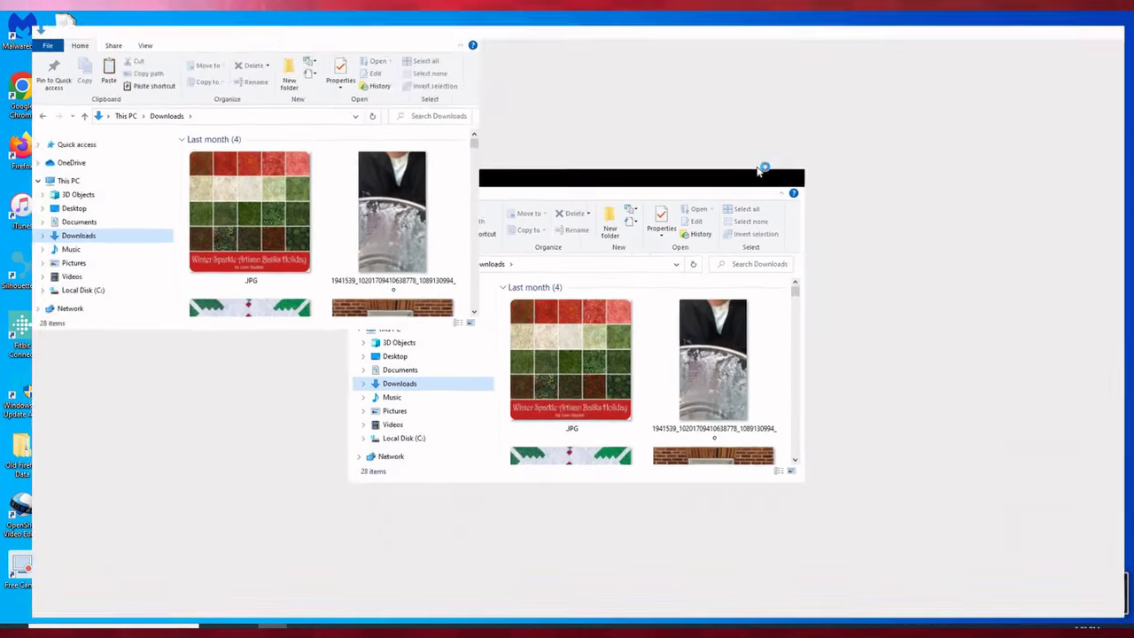
Extract truffles (1).zip into a truffles (1) folder and maximize its window.
left_click(702, 220)
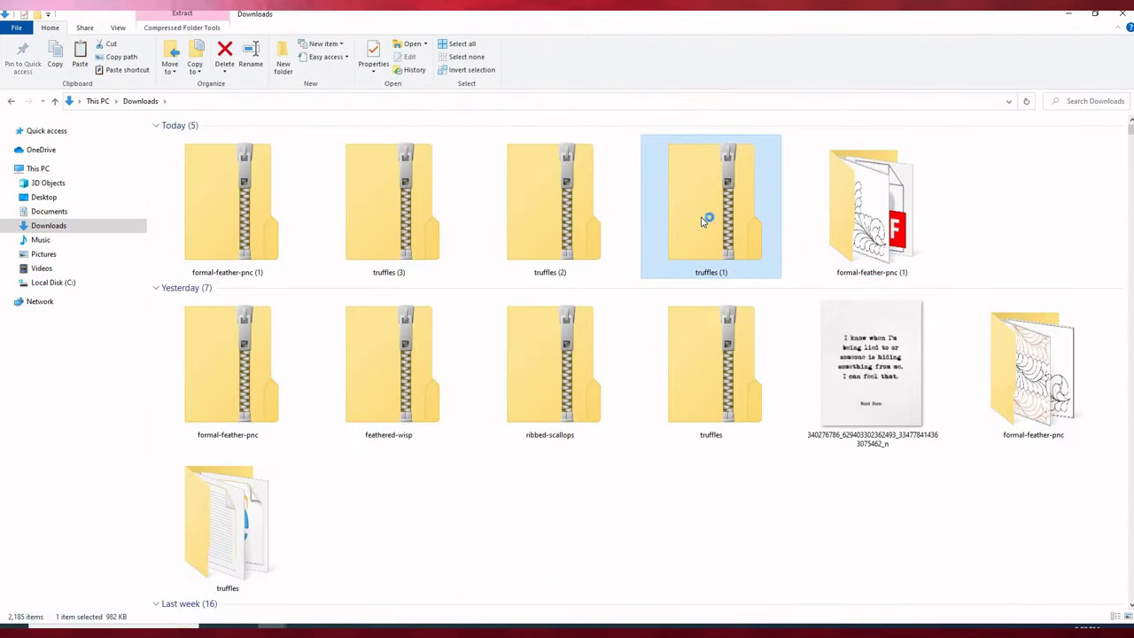
double_click(702, 221)
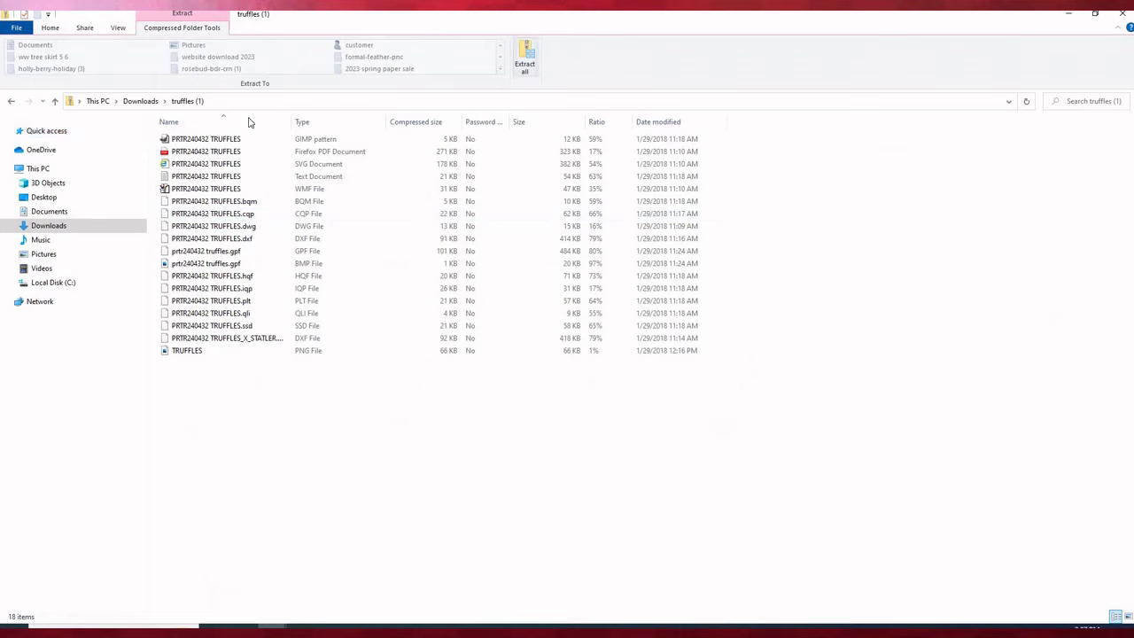
left_click(532, 60)
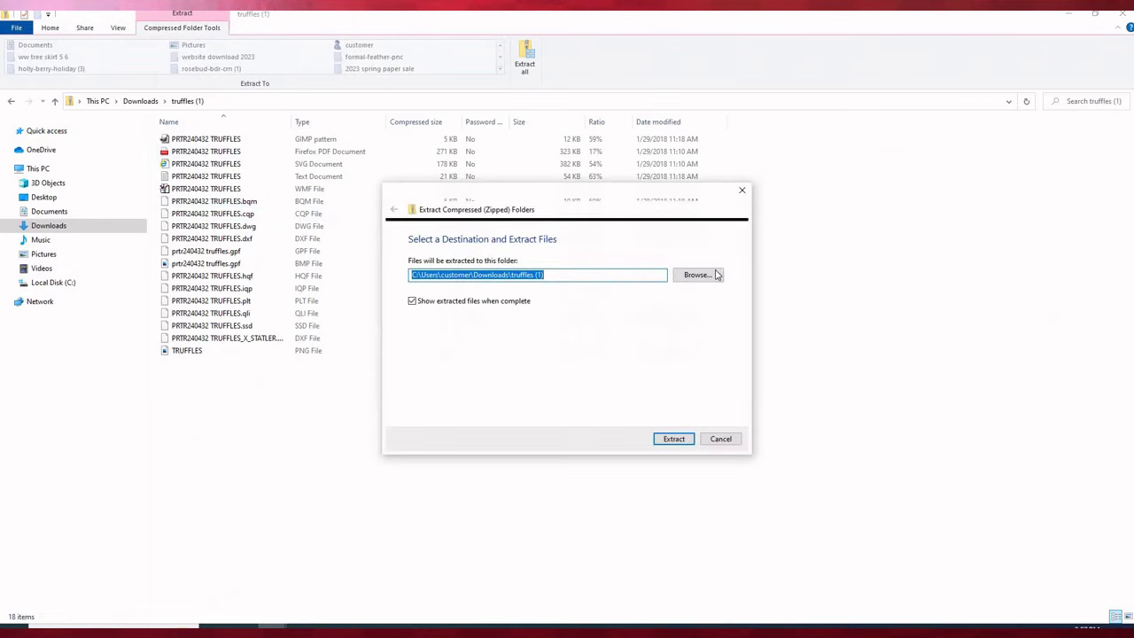
left_click(682, 440)
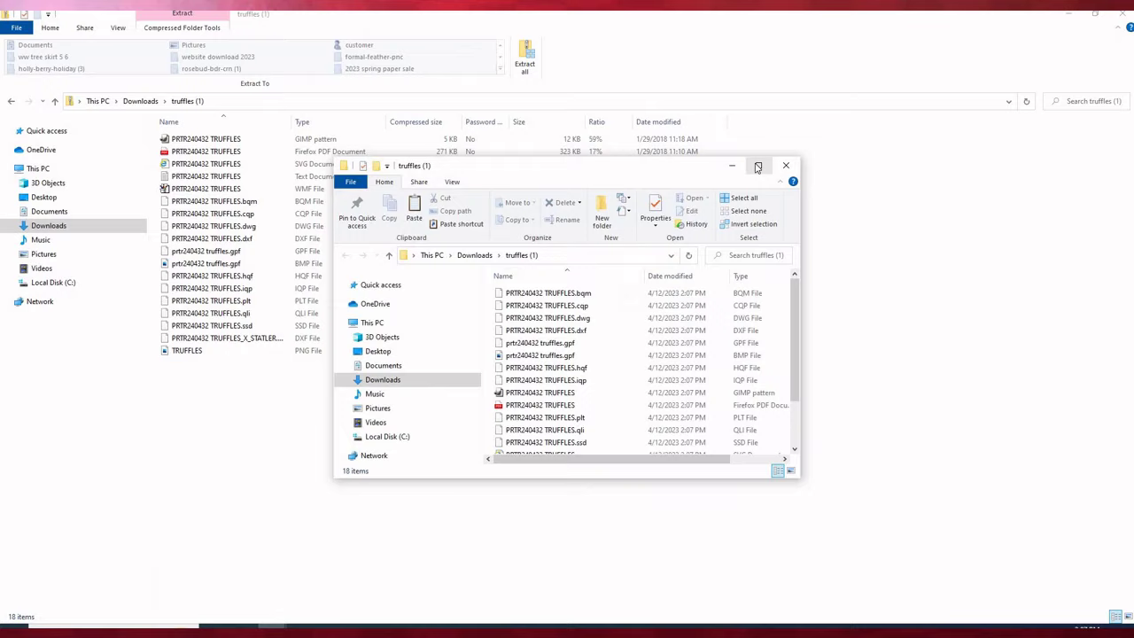
left_click(757, 166)
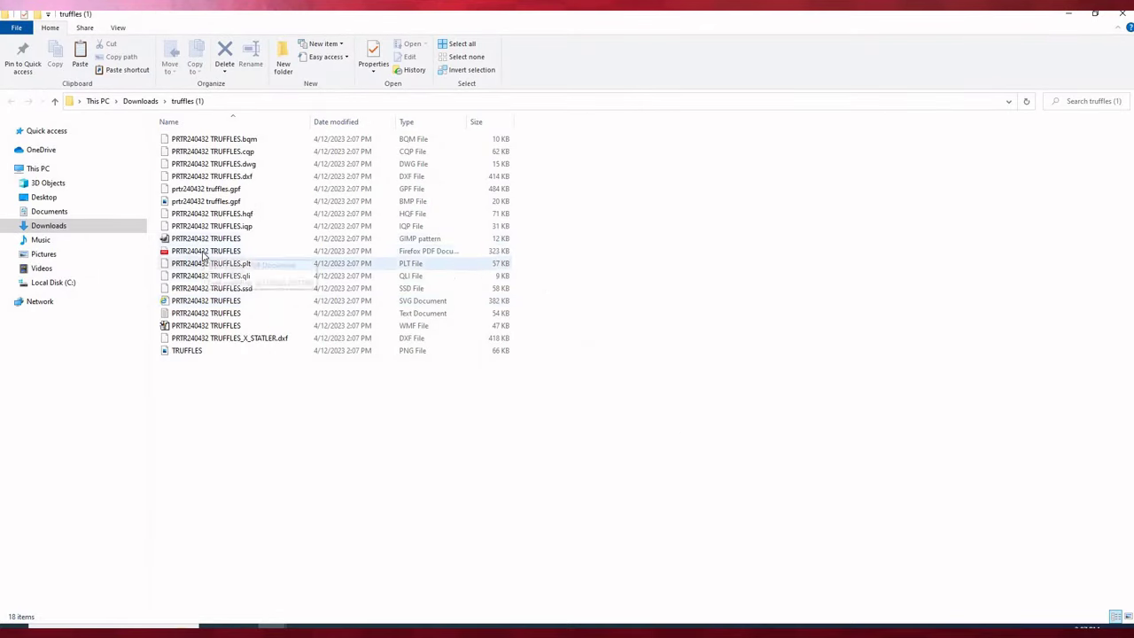
Open PRTR240432 TRUFFLES.pdf from the extracted truffles (1) folder.
double_click(203, 253)
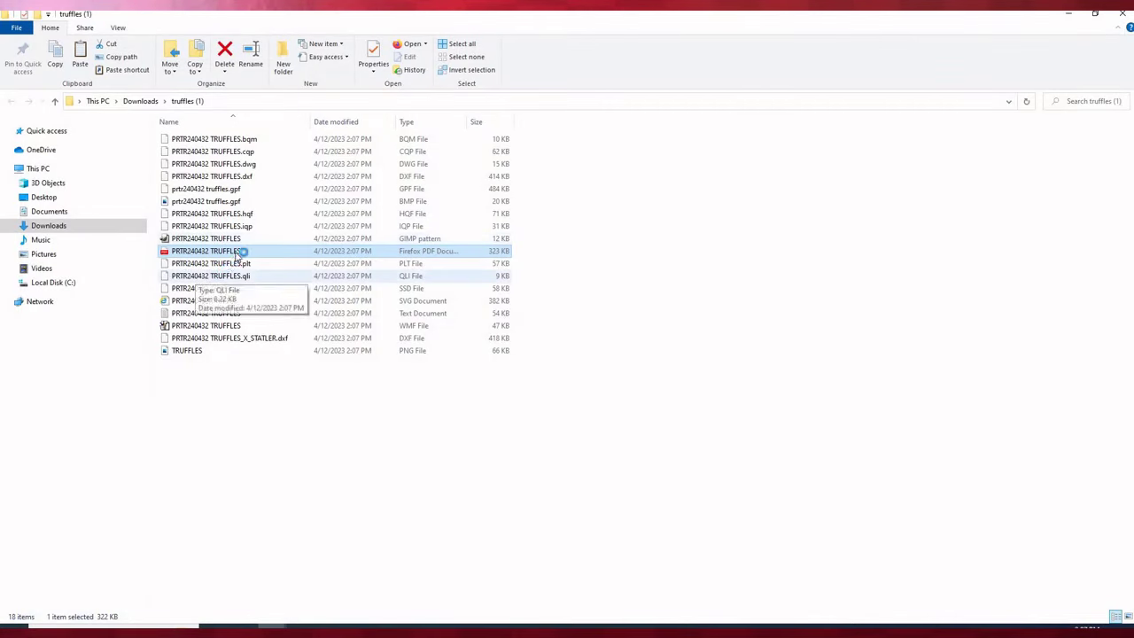
left_click(262, 253)
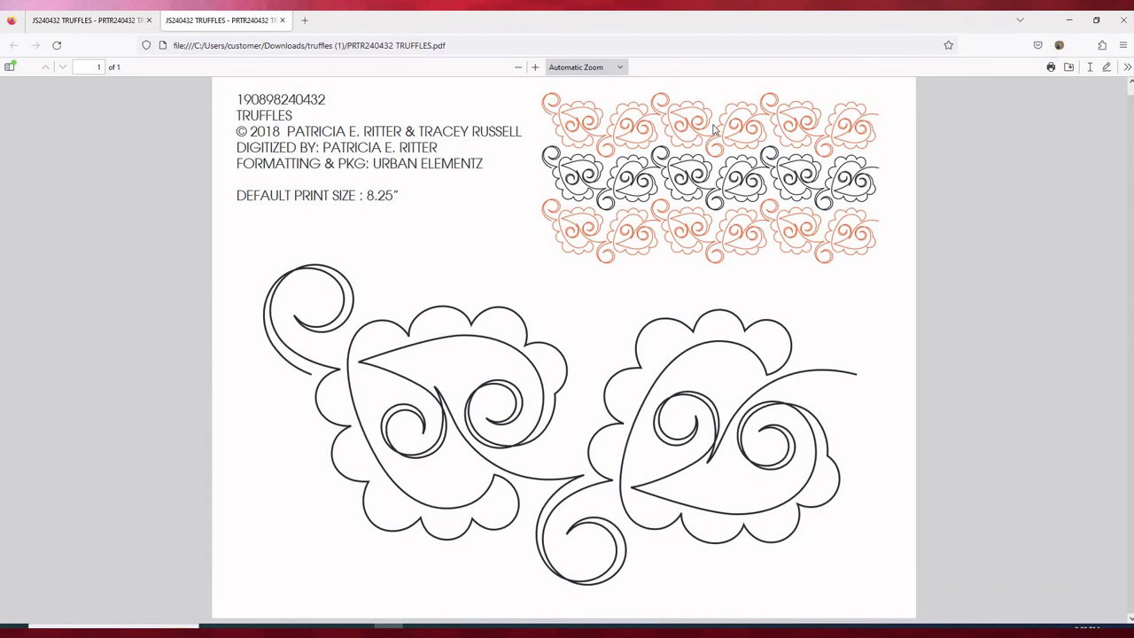
Leave the Truffles PDF, with its 8.25" print size, and return to the extracted folder.
key("alt+Tab")
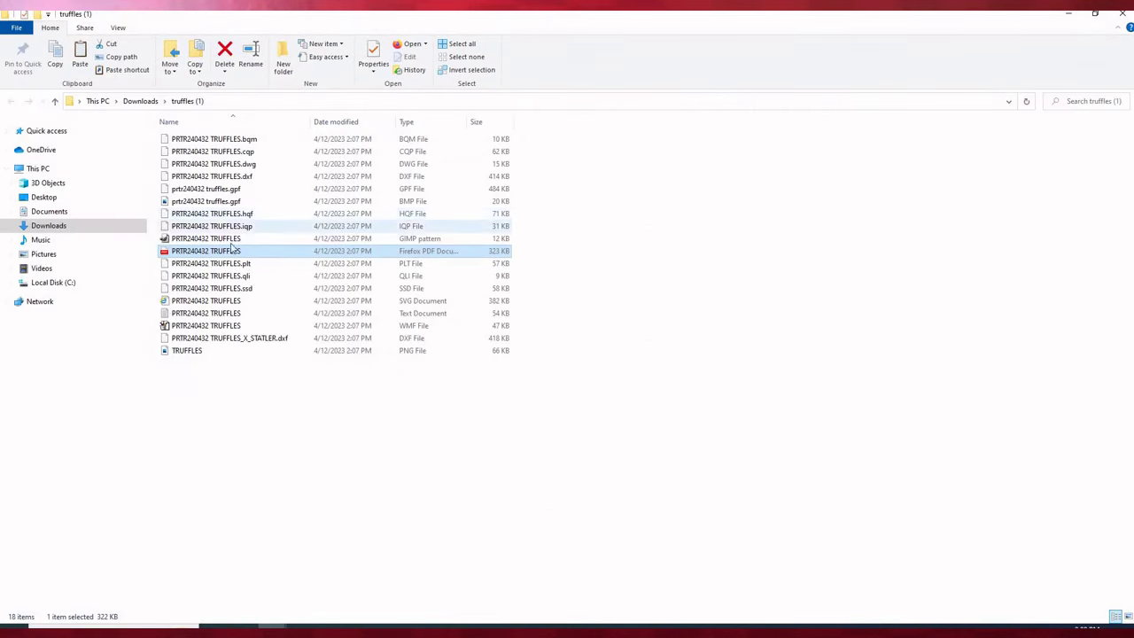
Rename PRTR240432 TRUFFLES.pdf to TRUFFLES-8.25.pdf.
left_click(221, 251)
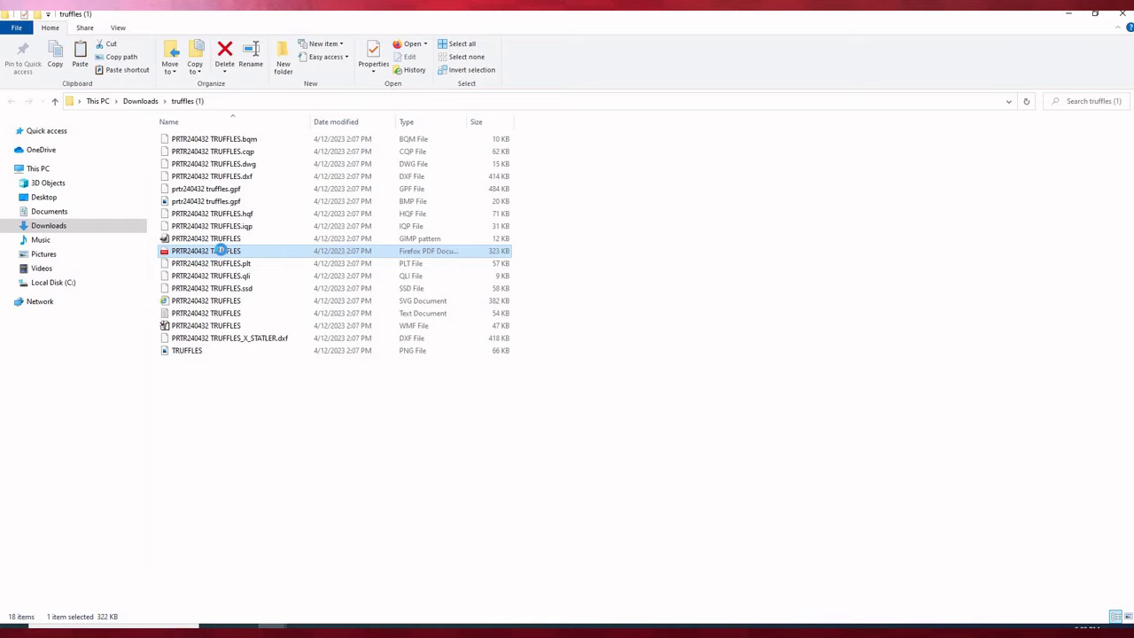
right_click(220, 251)
left_click(257, 470)
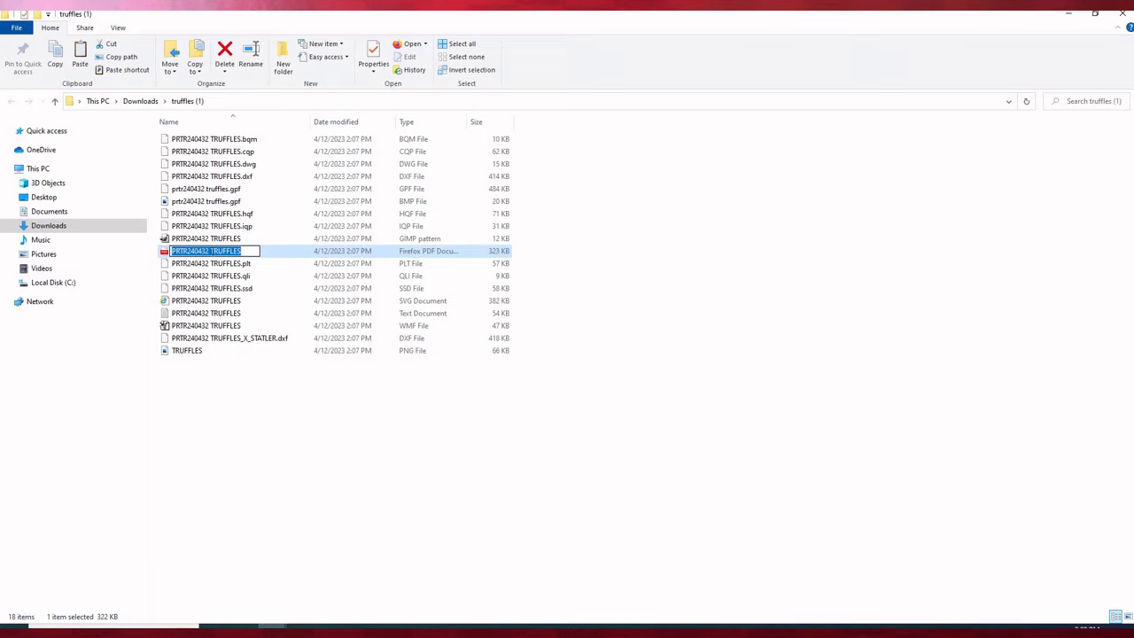
left_click(209, 251)
key("BackSpace")
key("BackSpace")
key("BackSpace")
key("BackSpace")
key("BackSpace")
key("BackSpace")
key("BackSpace")
key("BackSpace")
key("BackSpace")
key("BackSpace")
key("BackSpace")
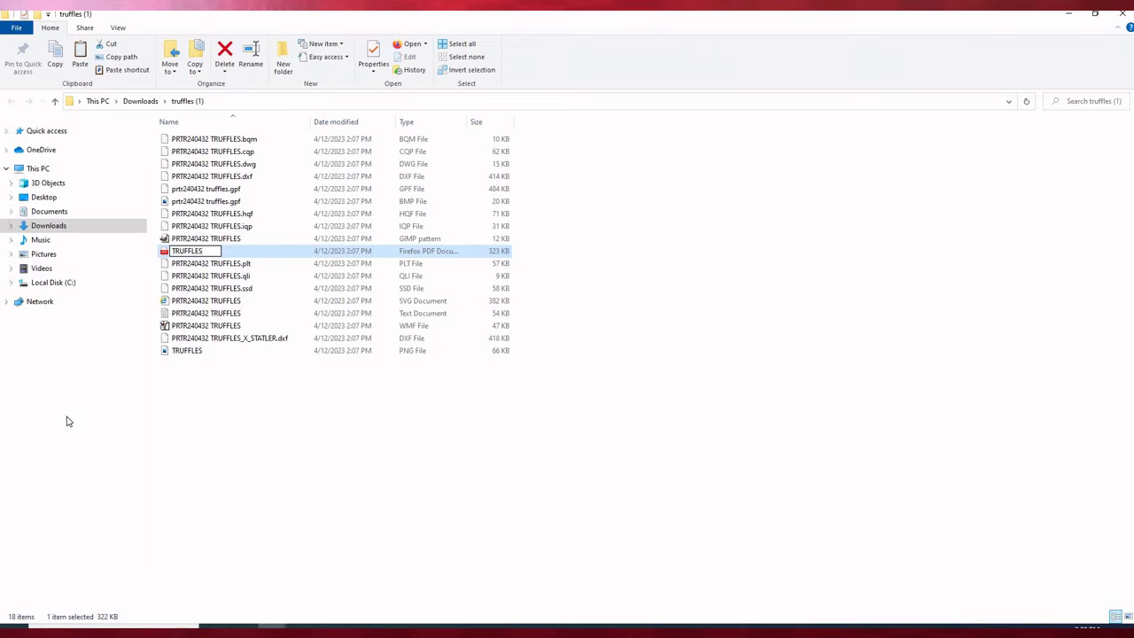
type("-8.25")
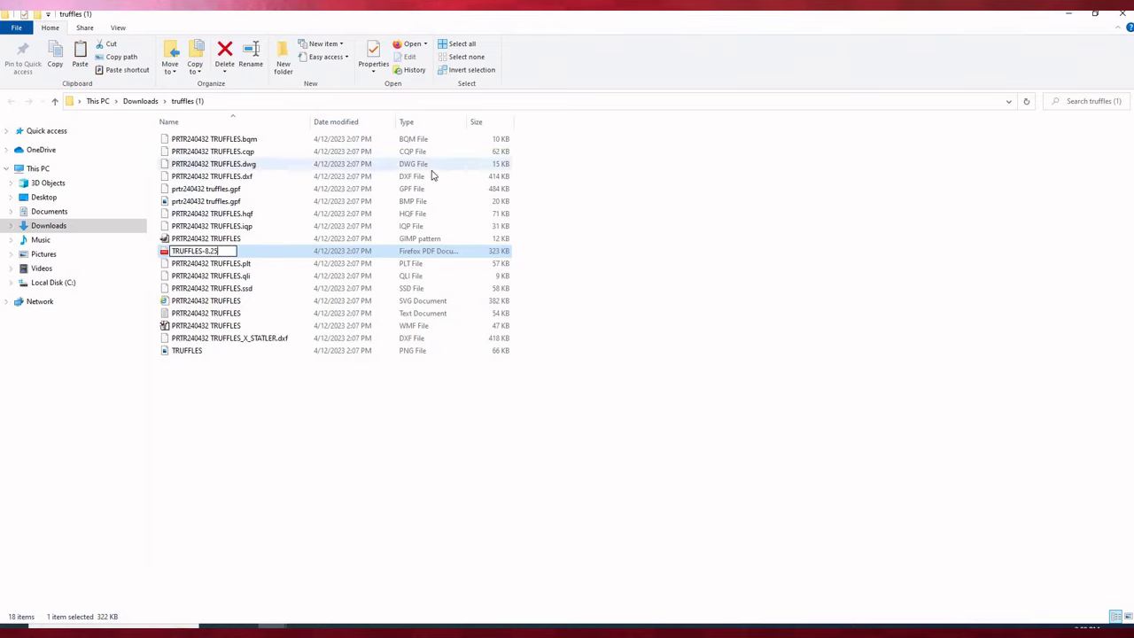
left_click(351, 226)
Rename PRTR240432 TRUFFLES.iqp to TRUFFLES-8.25.iqp.
right_click(350, 225)
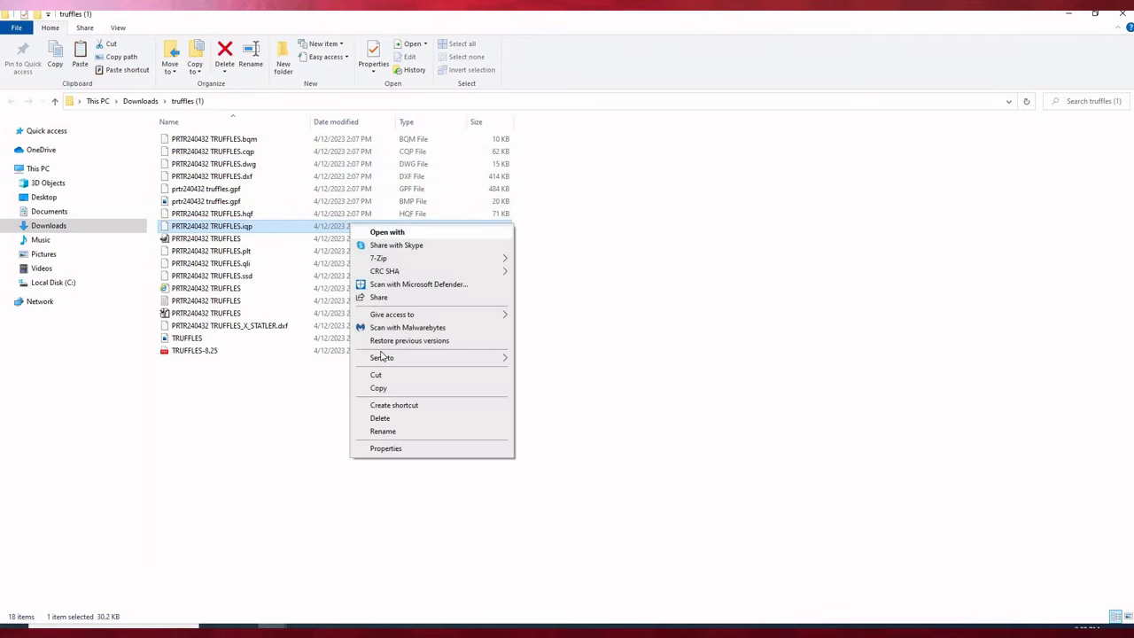
left_click(376, 432)
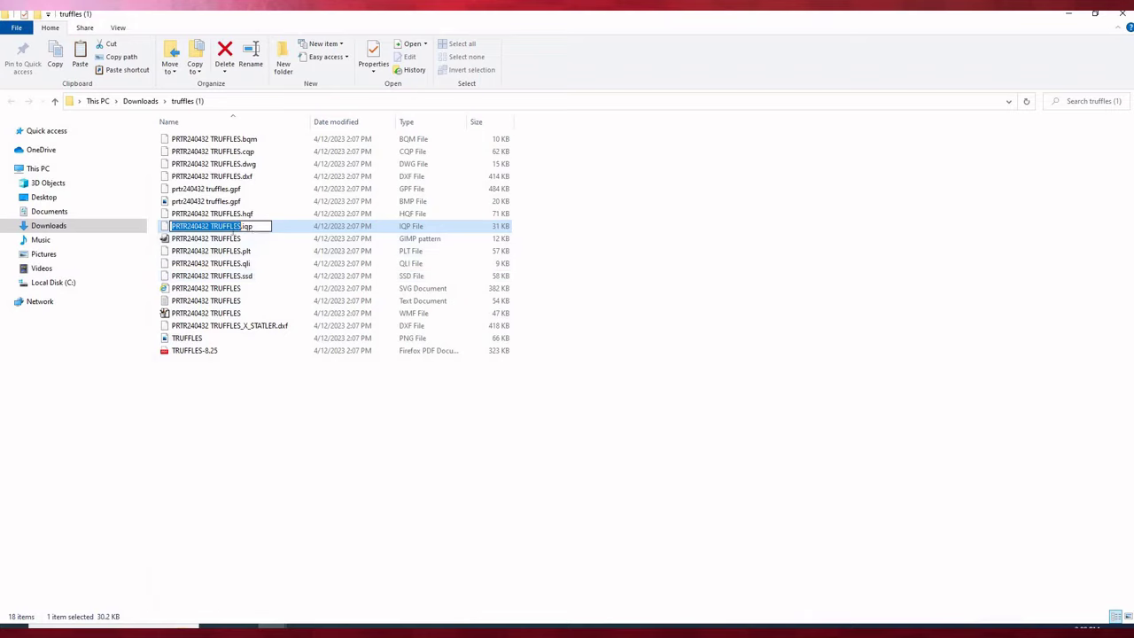
left_click(211, 226)
key("BackSpace")
key("BackSpace")
key("BackSpace")
key("BackSpace")
key("BackSpace")
key("BackSpace")
key("BackSpace")
key("BackSpace")
key("BackSpace")
key("BackSpace")
key("BackSpace")
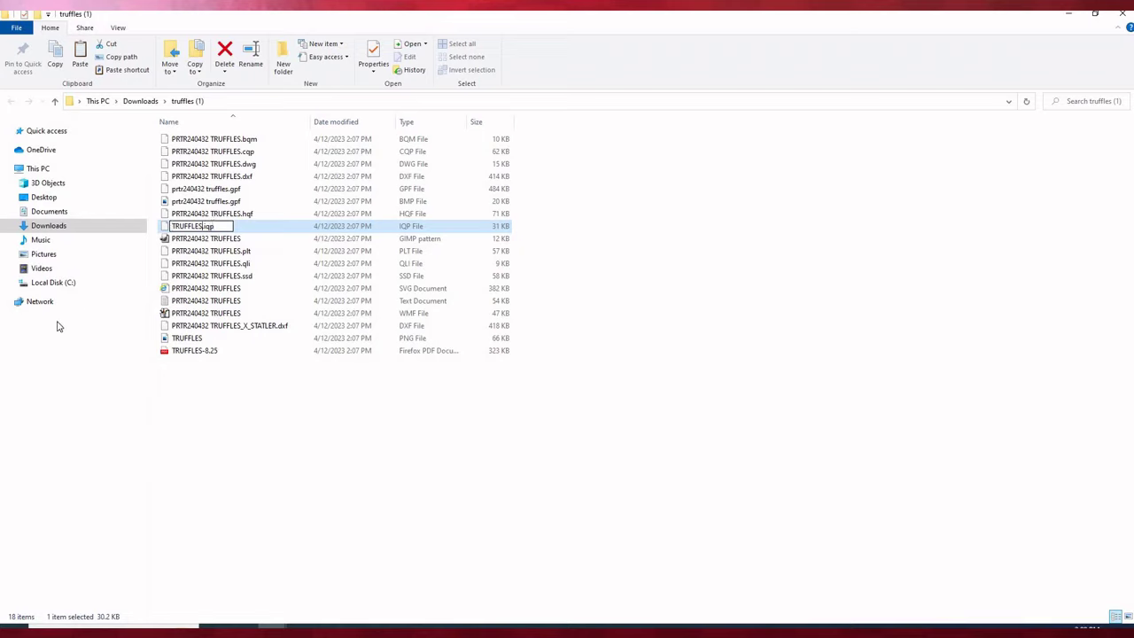
type("-8.25")
key("Return")
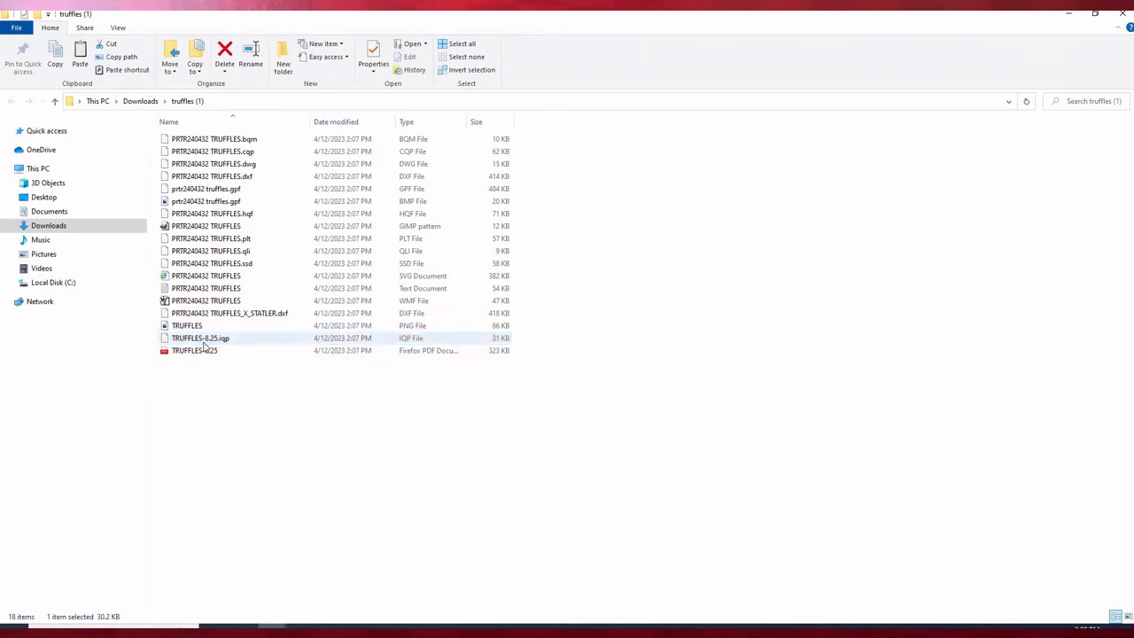